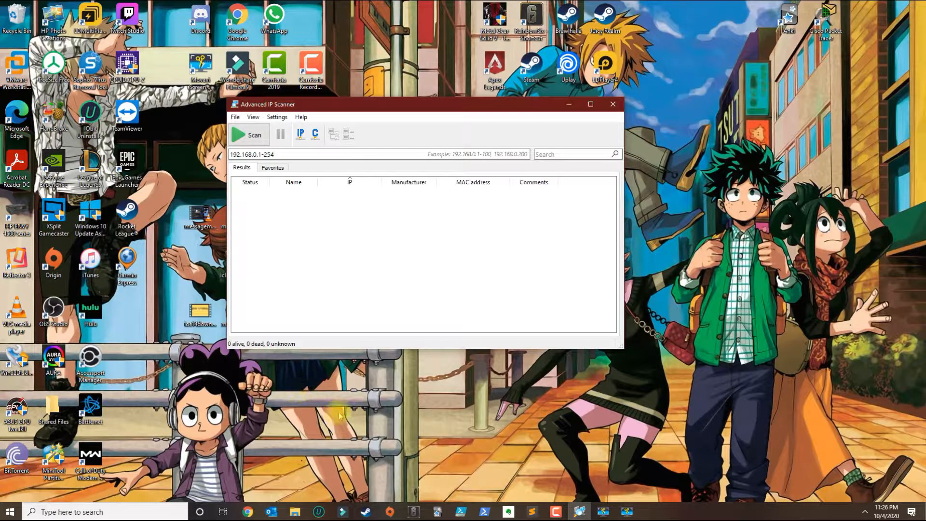
- Open the Command Prompt and run ipconfig to list the computer's network configuration
{"action": "mouse_move", "coordinate": [375, 105]}
{"action": "left_mouse_down"}
{"action": "mouse_move", "coordinate": [400, 110]}
{"action": "mouse_move", "coordinate": [382, 107]}
{"action": "left_mouse_up"}
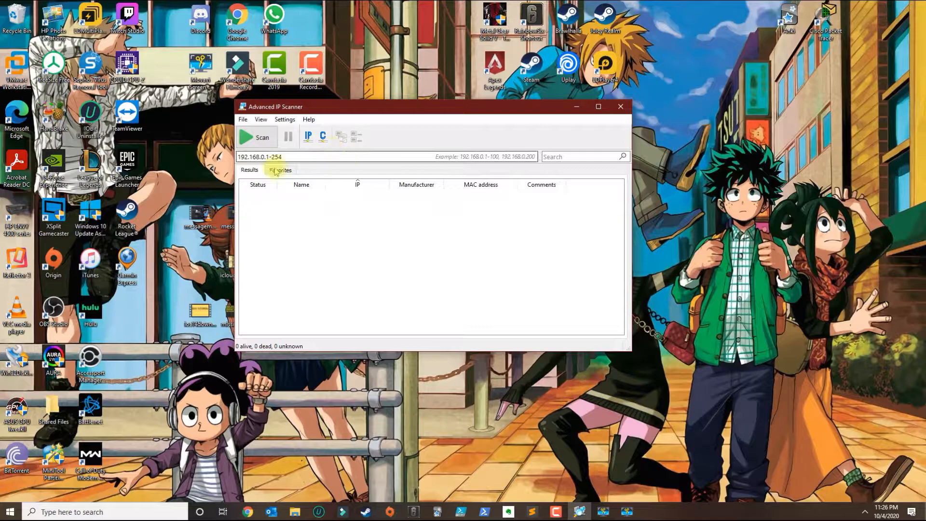
{"action": "left_click", "coordinate": [99, 514]}
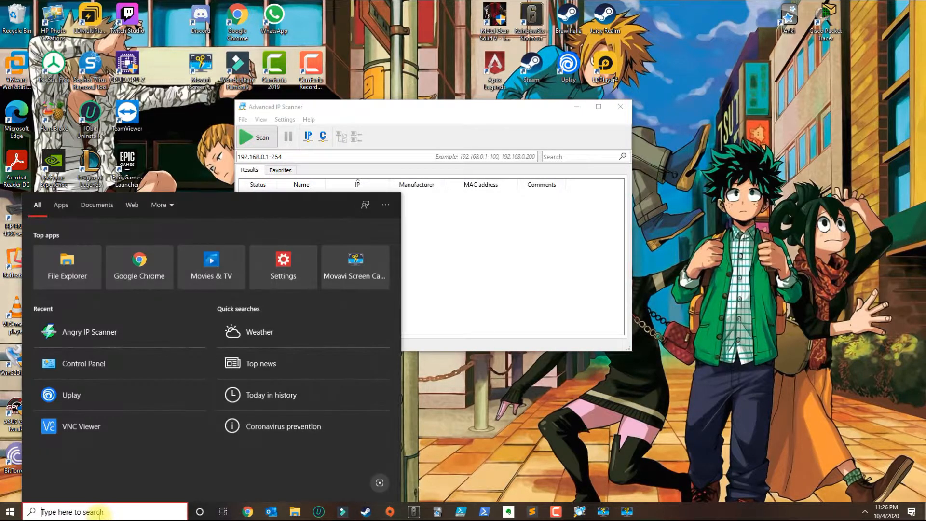
{"action": "type", "text": "cmd"}
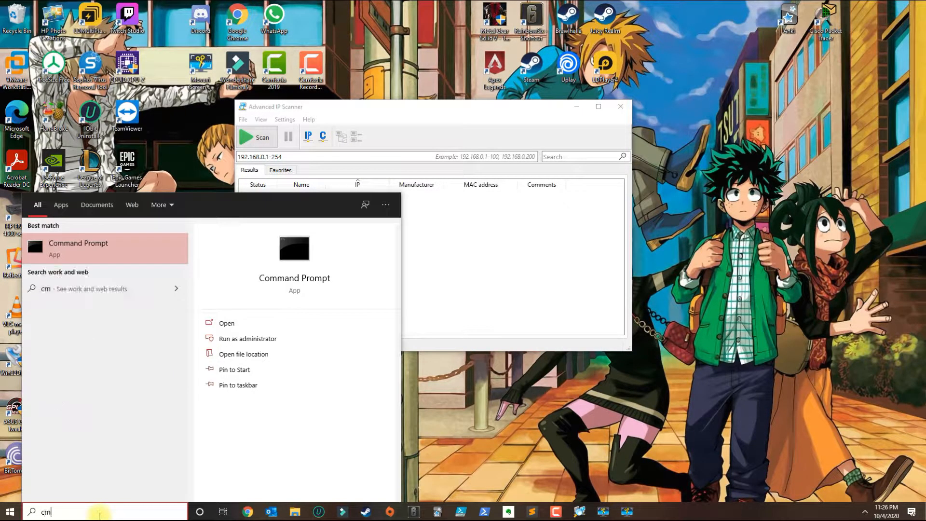
{"action": "left_click", "coordinate": [93, 255]}
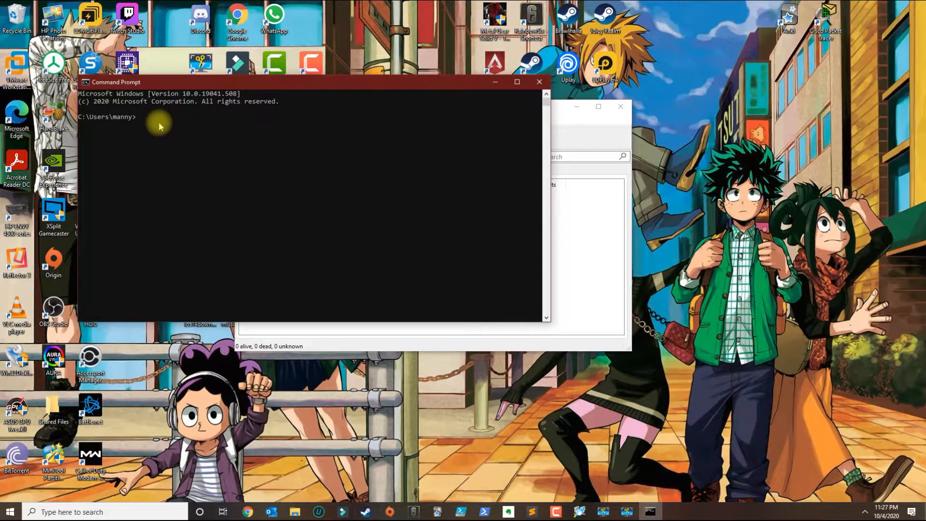
{"action": "type", "text": "ipconfig"}
{"action": "key", "text": "Return"}
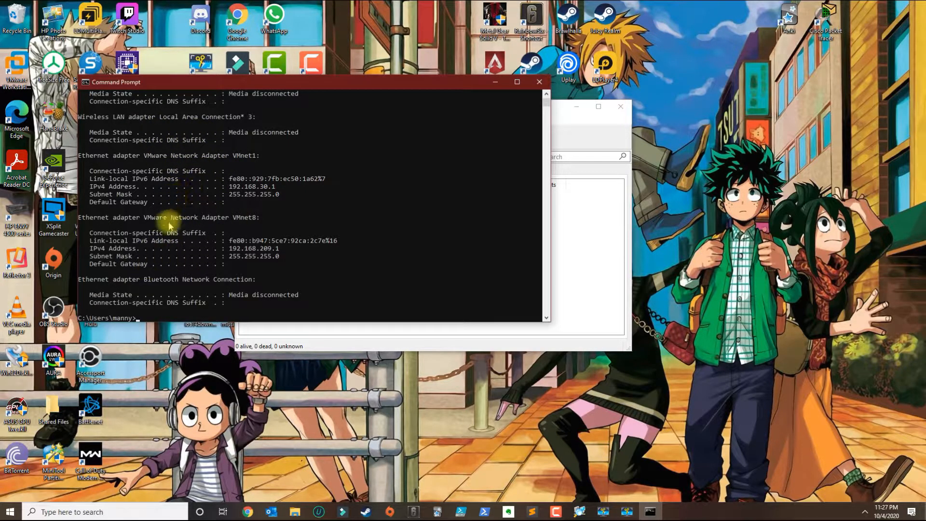
- Examine the ipconfig output for the Ethernet 2 adapter and highlight its IPv4 address
{"action": "scroll", "coordinate": [170, 225], "scroll_direction": "up", "scroll_amount": 2}
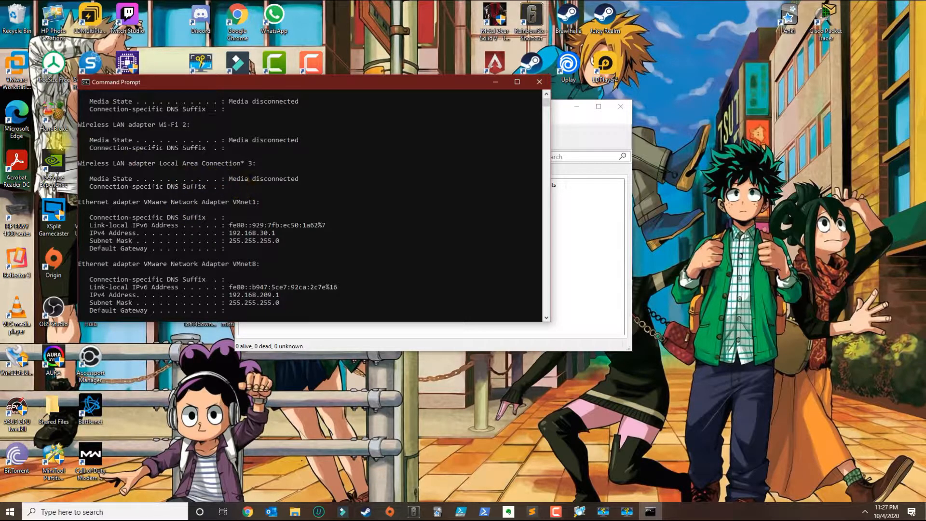
{"action": "left_click_drag", "start_coordinate": [81, 164], "coordinate": [275, 165]}
{"action": "scroll", "coordinate": [213, 205], "scroll_direction": "up", "scroll_amount": 4}
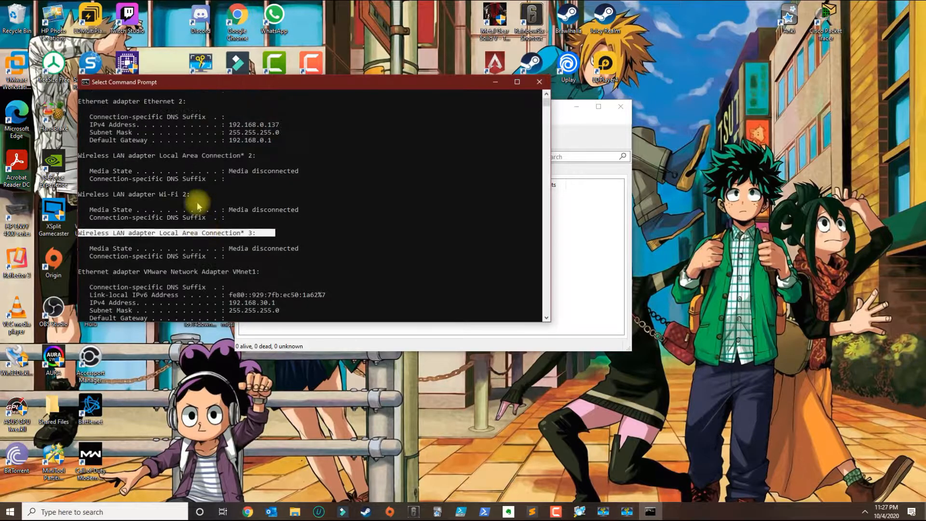
{"action": "left_click_drag", "start_coordinate": [80, 126], "coordinate": [201, 129]}
{"action": "left_click_drag", "start_coordinate": [283, 164], "coordinate": [82, 141]}
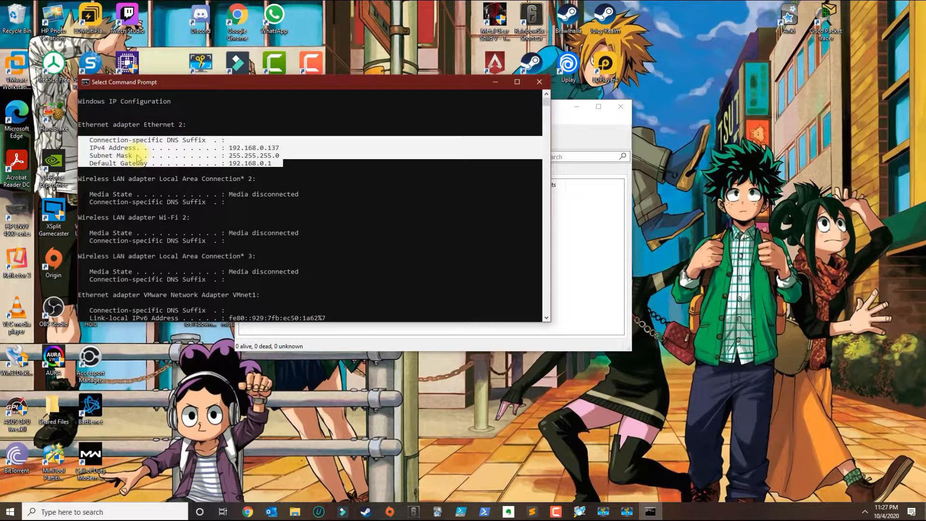
{"action": "left_click", "coordinate": [260, 150]}
{"action": "left_click_drag", "start_coordinate": [288, 148], "coordinate": [232, 150]}
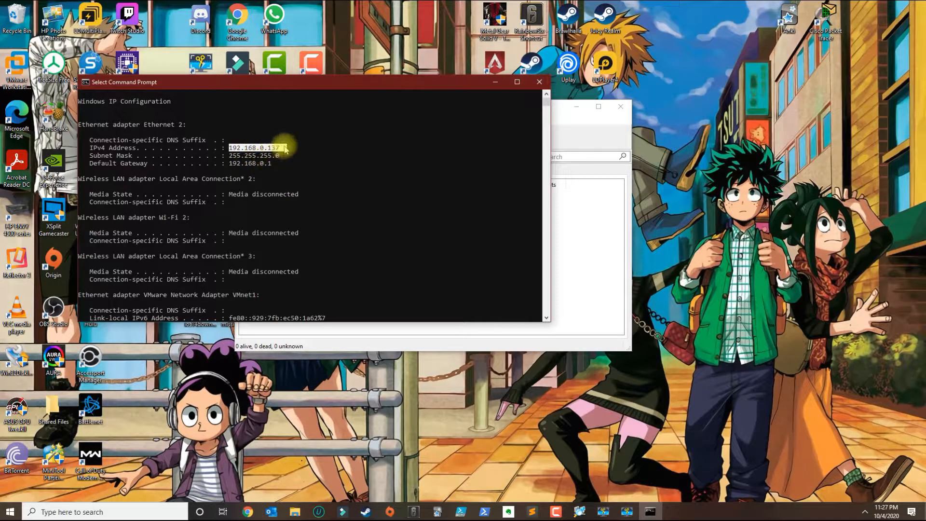
- Place Advanced IP Scanner beside the Command Prompt and scan the range 192.168.0.1-254
{"action": "left_click", "coordinate": [559, 109]}
{"action": "left_click_drag", "start_coordinate": [558, 109], "coordinate": [814, 89]}
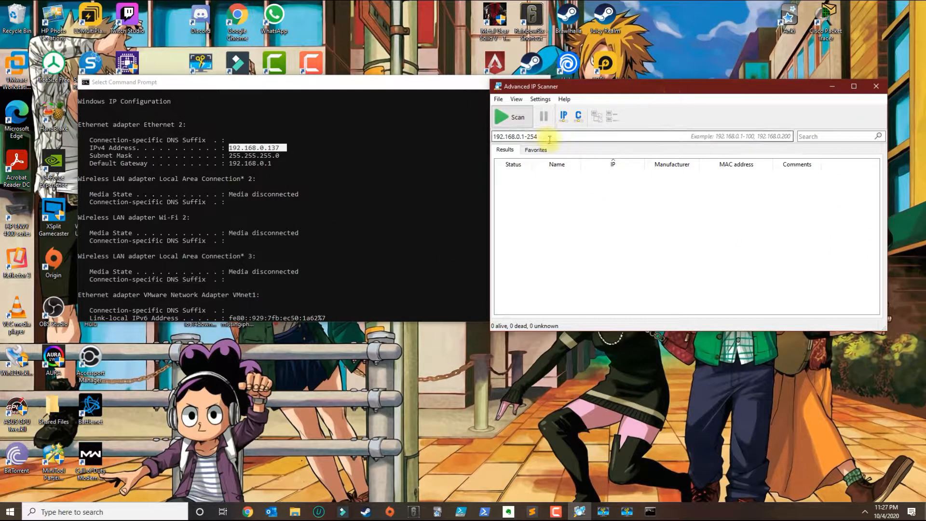
{"action": "left_click", "coordinate": [518, 136]}
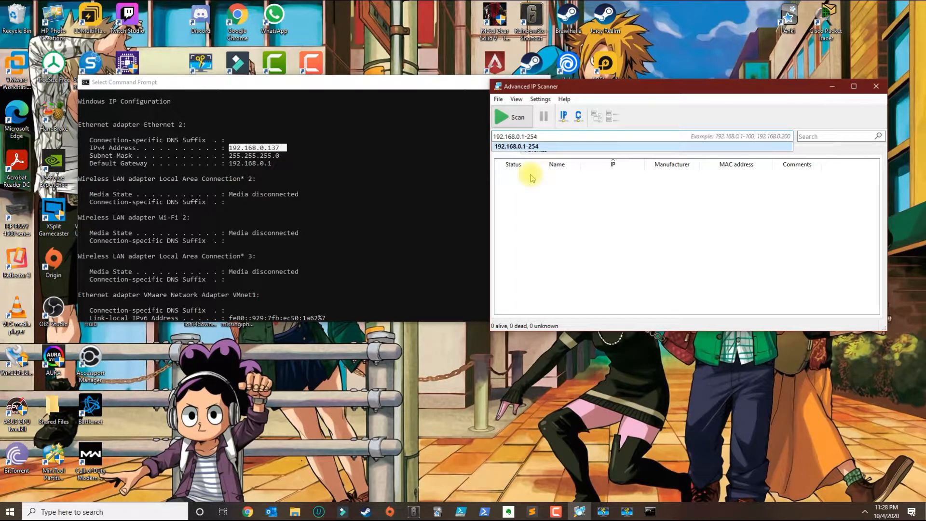
{"action": "left_click", "coordinate": [521, 137]}
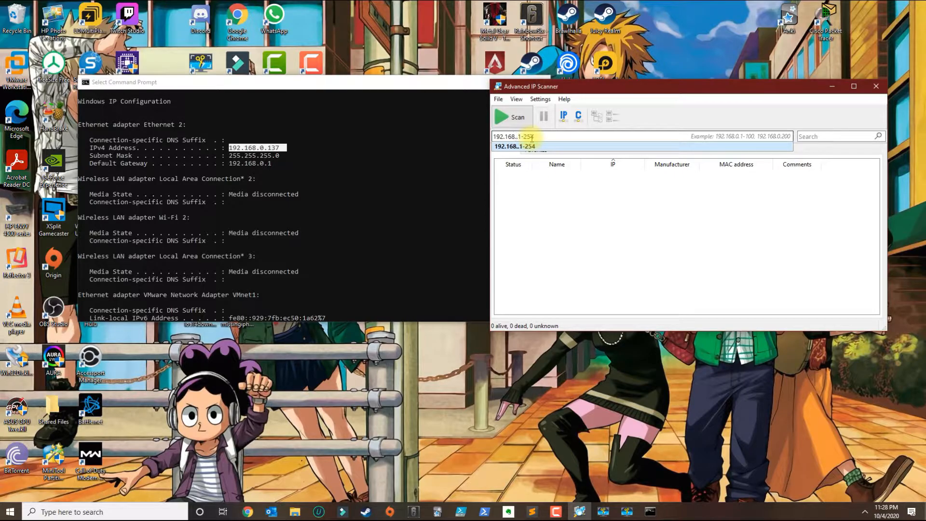
{"action": "type", "text": "0"}
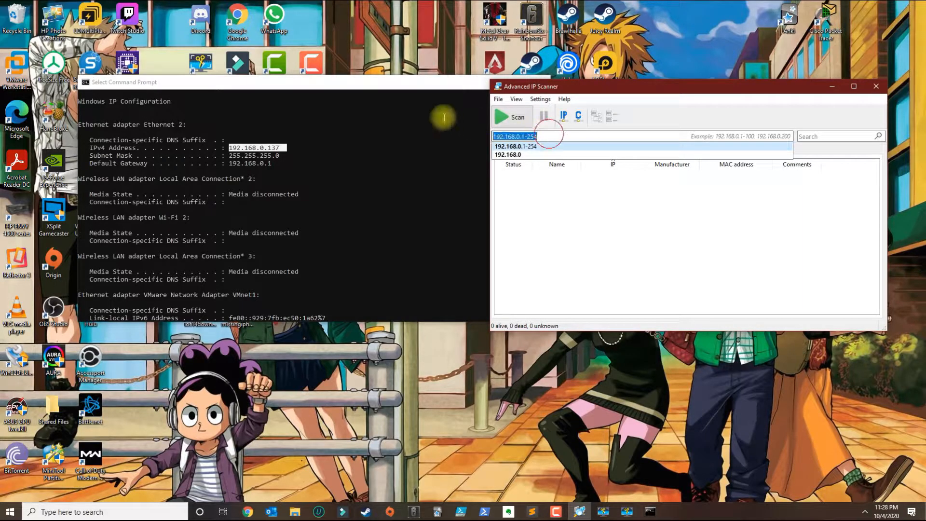
{"action": "left_click", "coordinate": [497, 146]}
{"action": "left_click_drag", "start_coordinate": [557, 140], "coordinate": [390, 117]}
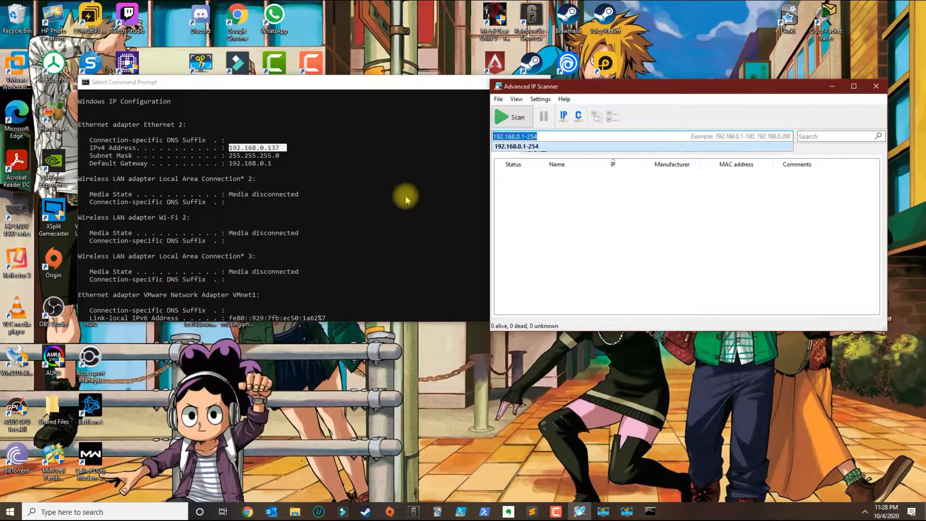
{"action": "left_click", "coordinate": [541, 207]}
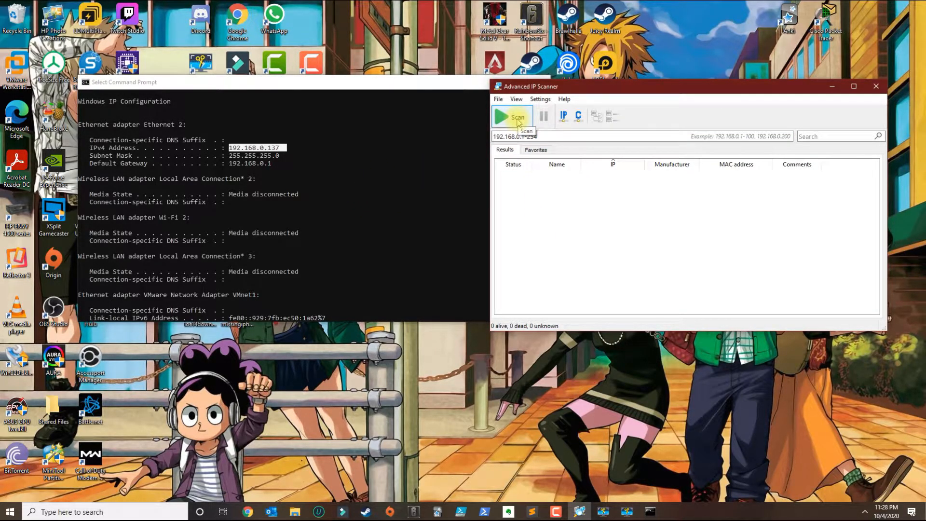
{"action": "left_click_drag", "start_coordinate": [541, 137], "coordinate": [471, 136]}
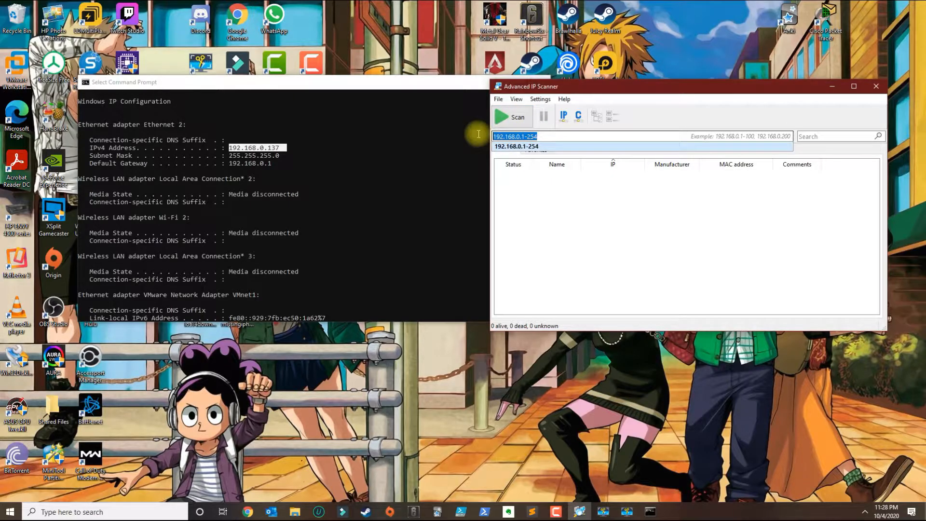
{"action": "left_click", "coordinate": [509, 122]}
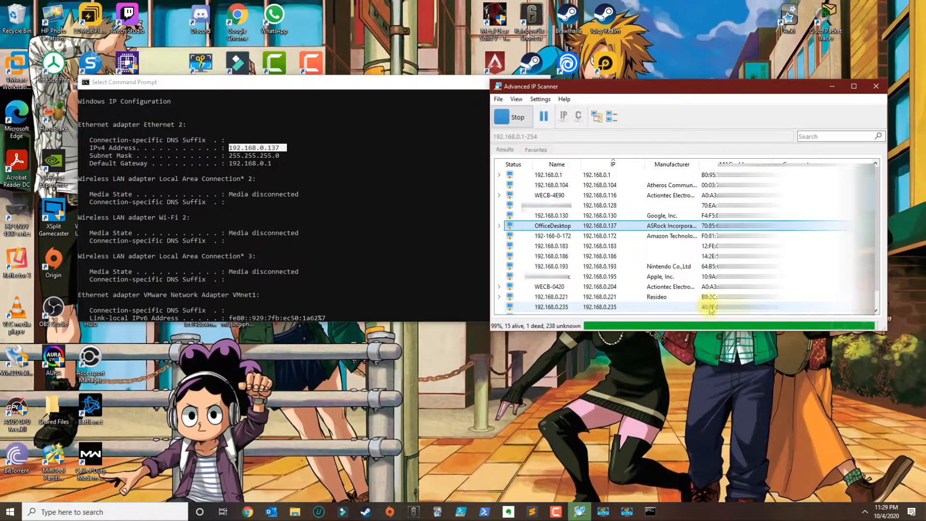
- Switch to the New Tab window of Google Chrome, place it beside the scanner and search for "mac address finder"
{"action": "left_click", "coordinate": [254, 514]}
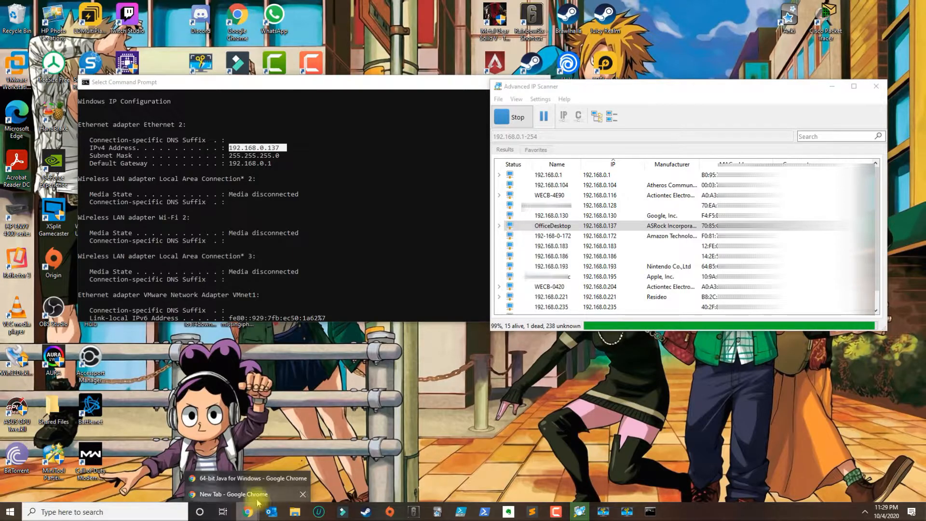
{"action": "left_click", "coordinate": [236, 494]}
{"action": "left_click_drag", "start_coordinate": [702, 28], "coordinate": [292, 48]}
{"action": "left_click", "coordinate": [256, 69]}
{"action": "type", "text": "mac"}
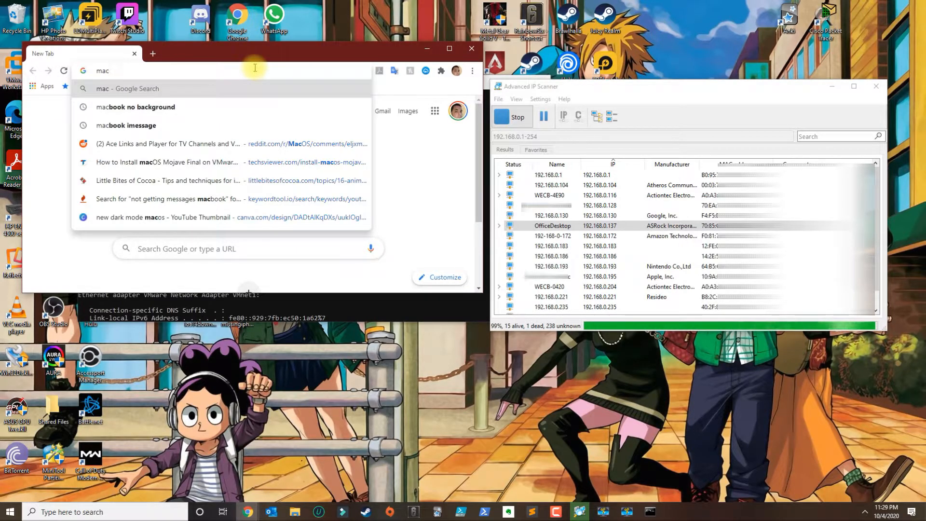
{"action": "type", "text": " address finder"}
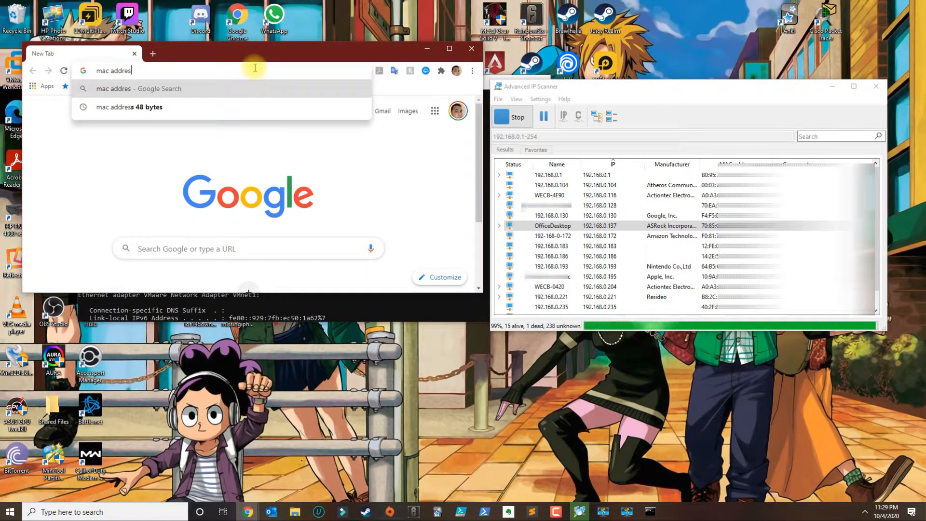
{"action": "key", "text": "Return"}
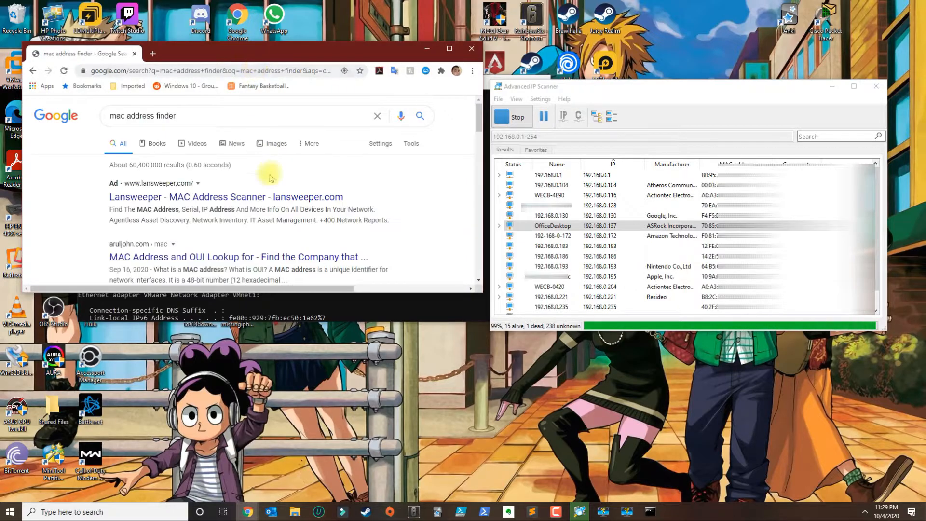
- Open the MAC Address and OUI Lookup search result and look up the prefix 40:2f:86
{"action": "scroll", "coordinate": [163, 182], "scroll_direction": "down", "scroll_amount": 2}
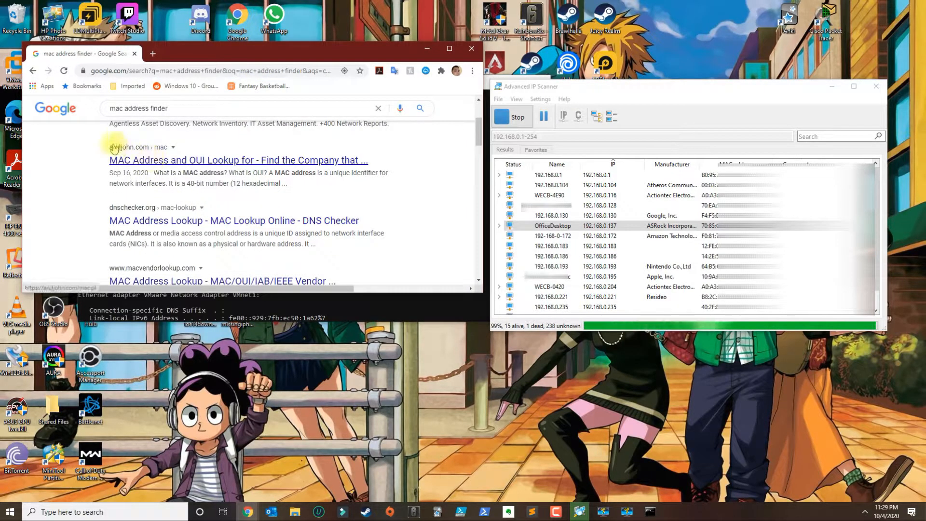
{"action": "left_click", "coordinate": [148, 160]}
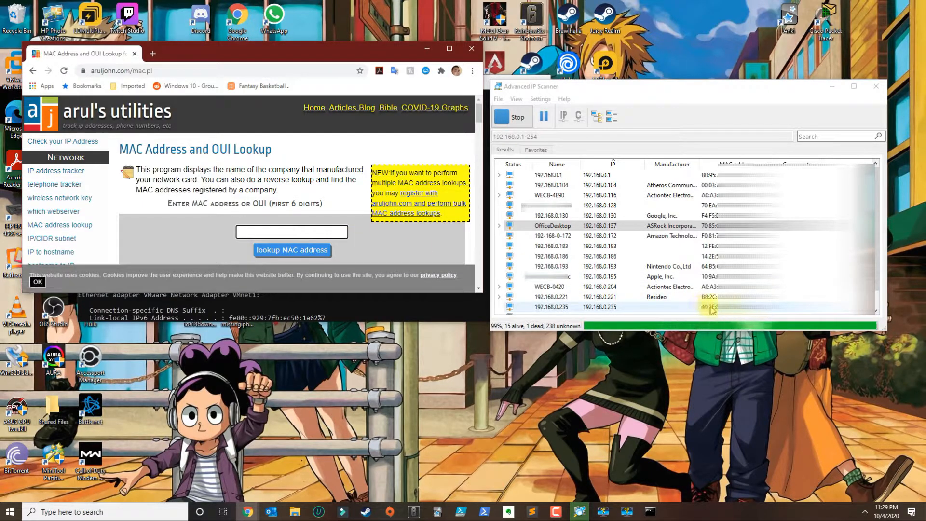
{"action": "left_click", "coordinate": [293, 230]}
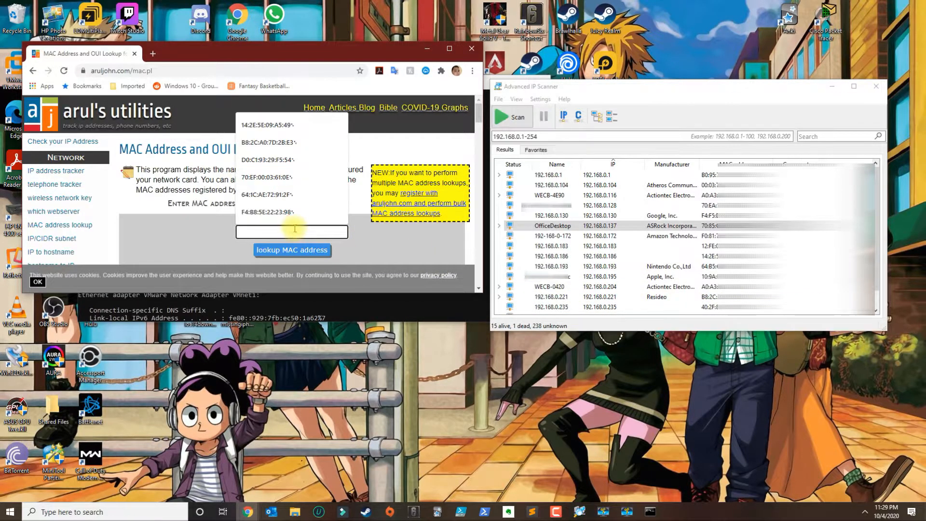
{"action": "type", "text": "40:2f:86"}
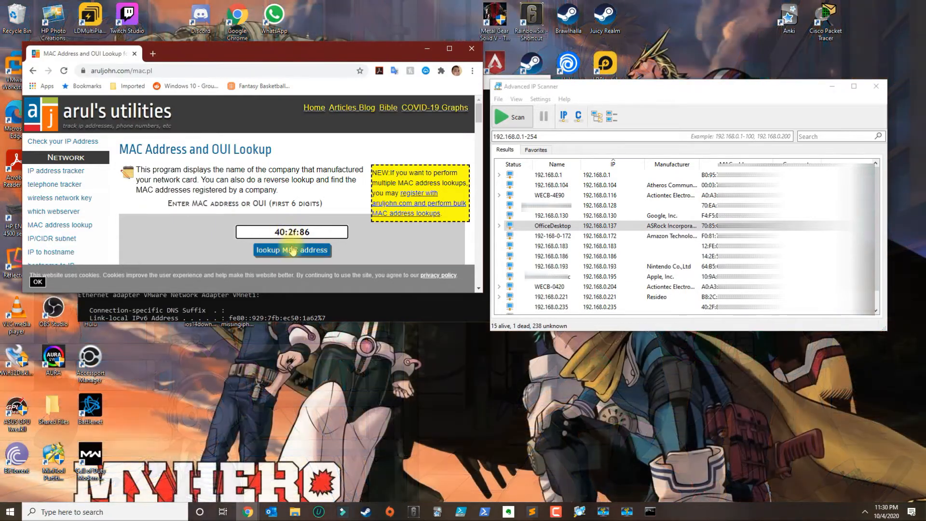
{"action": "left_click", "coordinate": [285, 255]}
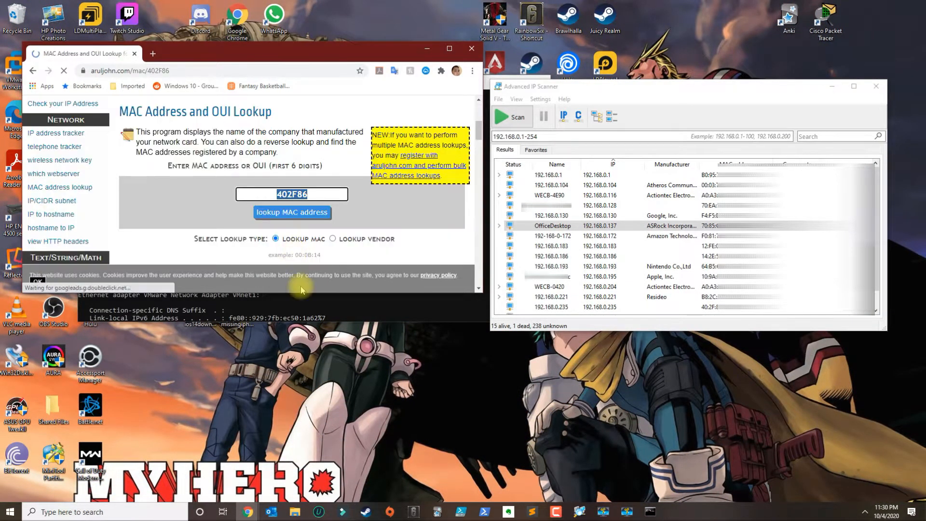
- Examine the vendor listed in the results table for the looked-up MAC prefix
{"action": "scroll", "coordinate": [237, 173], "scroll_direction": "down", "scroll_amount": 1}
{"action": "scroll", "coordinate": [237, 172], "scroll_direction": "down", "scroll_amount": 1}
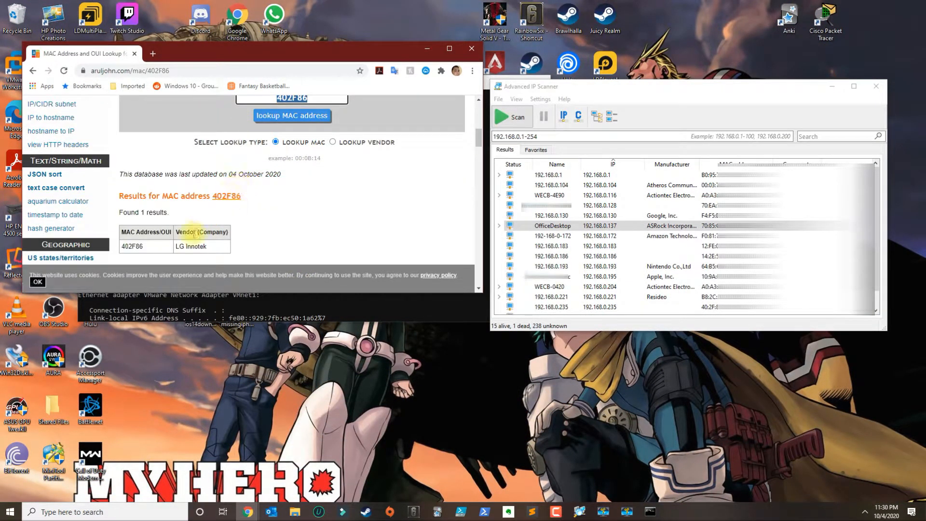
{"action": "scroll", "coordinate": [208, 258], "scroll_direction": "up", "scroll_amount": 1}
{"action": "scroll", "coordinate": [203, 257], "scroll_direction": "down", "scroll_amount": 1}
{"action": "left_click_drag", "start_coordinate": [206, 246], "coordinate": [176, 247]}
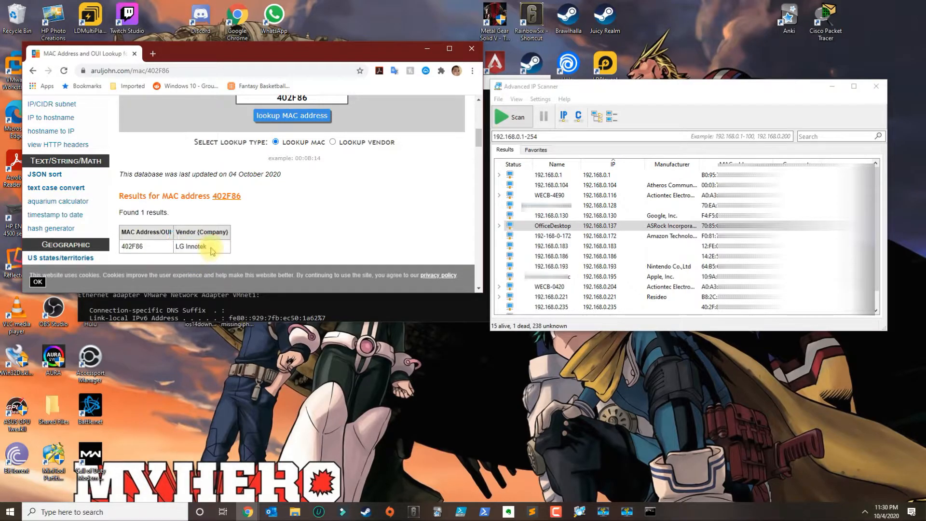
{"action": "left_click_drag", "start_coordinate": [211, 253], "coordinate": [170, 230]}
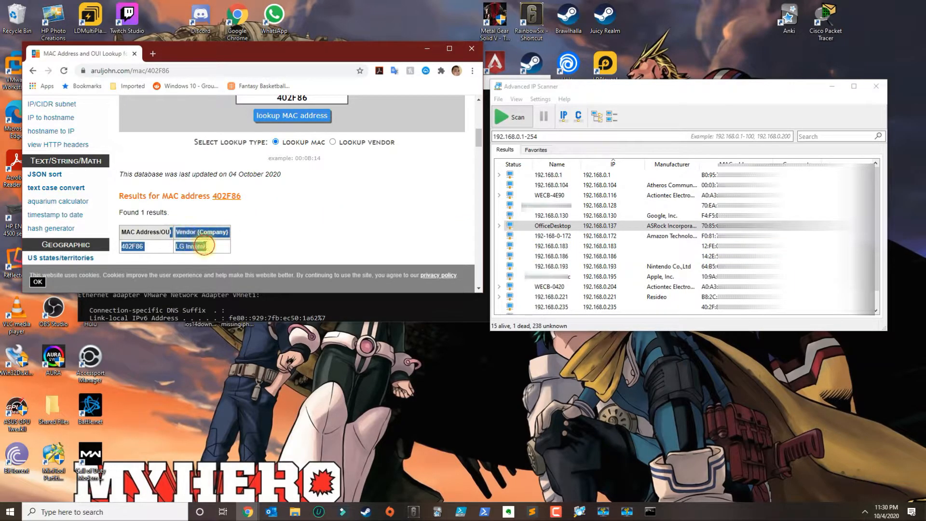
{"action": "left_click", "coordinate": [194, 245]}
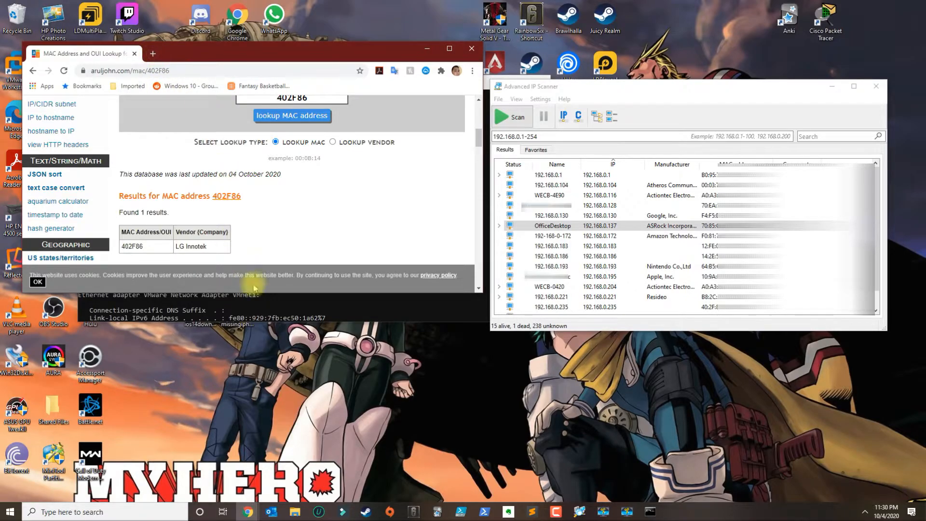
- Bring the Command Prompt forward, move it below the lookup results and highlight the Ethernet 2 adapter's default gateway address
{"action": "left_click", "coordinate": [257, 311]}
{"action": "left_click_drag", "start_coordinate": [235, 84], "coordinate": [199, 191]}
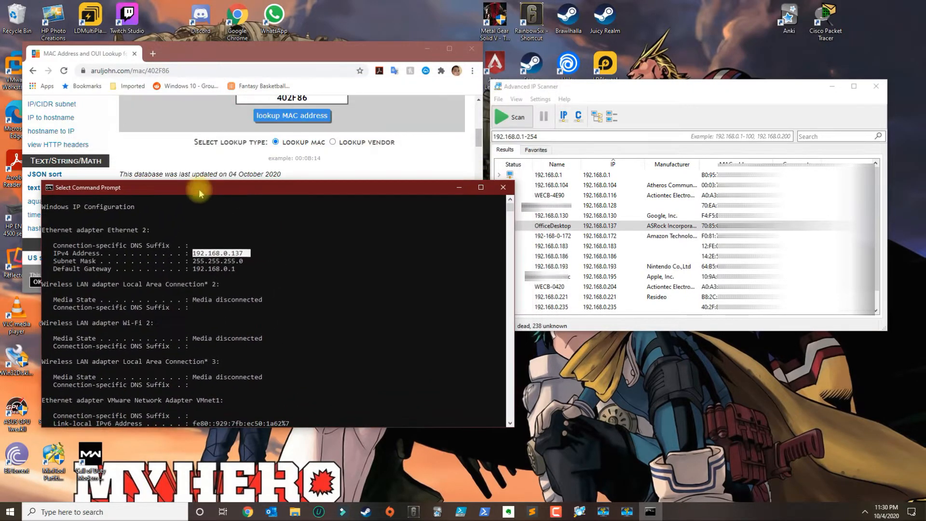
{"action": "left_click_drag", "start_coordinate": [242, 276], "coordinate": [193, 277]}
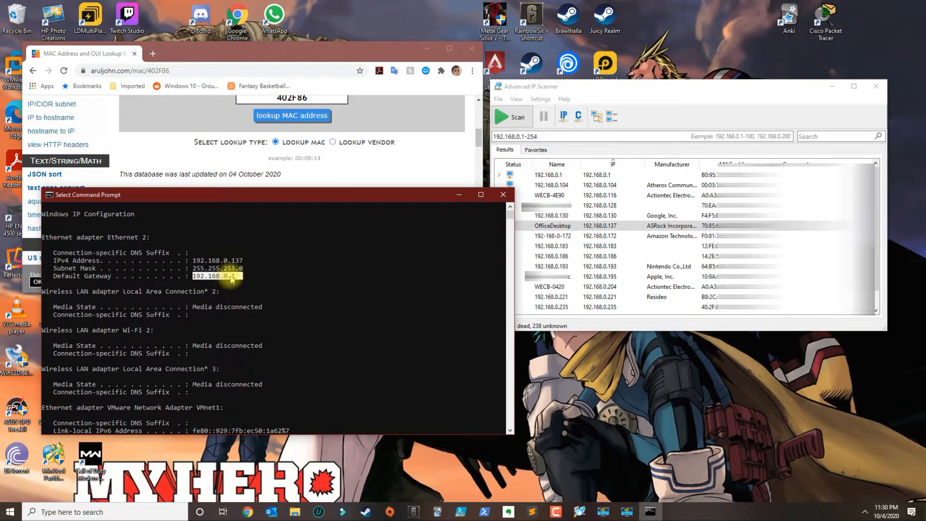
{"action": "mouse_move", "coordinate": [233, 278]}
{"action": "left_mouse_down"}
{"action": "mouse_move", "coordinate": [194, 279]}
{"action": "mouse_move", "coordinate": [228, 284]}
{"action": "left_mouse_up"}
{"action": "right_click", "coordinate": [202, 278]}
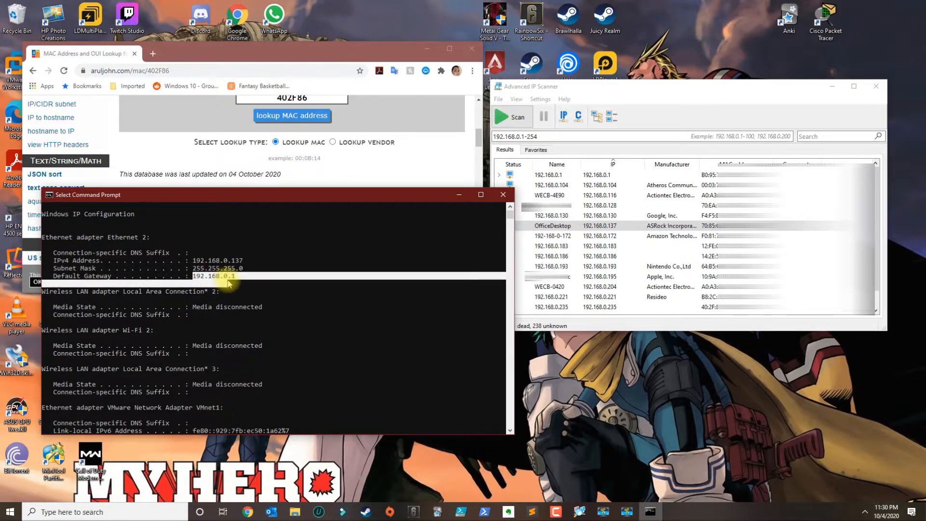
- Open the router's administration page at 192.168.0.1 in a new browser tab
{"action": "left_click", "coordinate": [153, 54]}
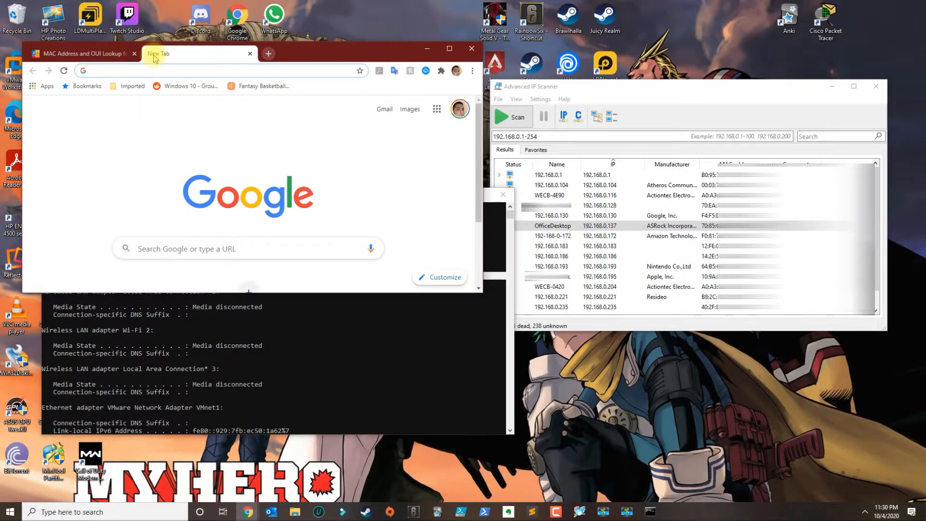
{"action": "type", "text": "192"}
{"action": "key", "text": "Return"}
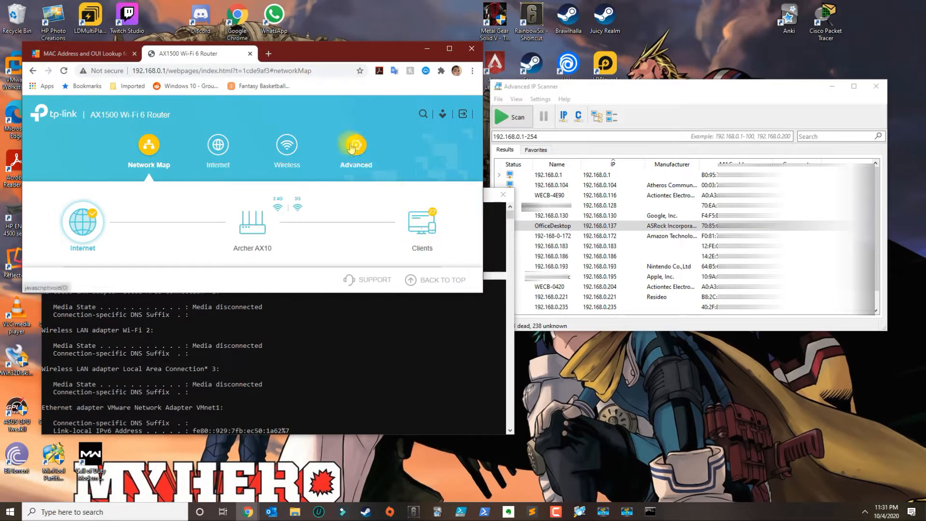
- Open the router's advanced settings and look through the available setting categories, from Network down to System
{"action": "left_click", "coordinate": [354, 161]}
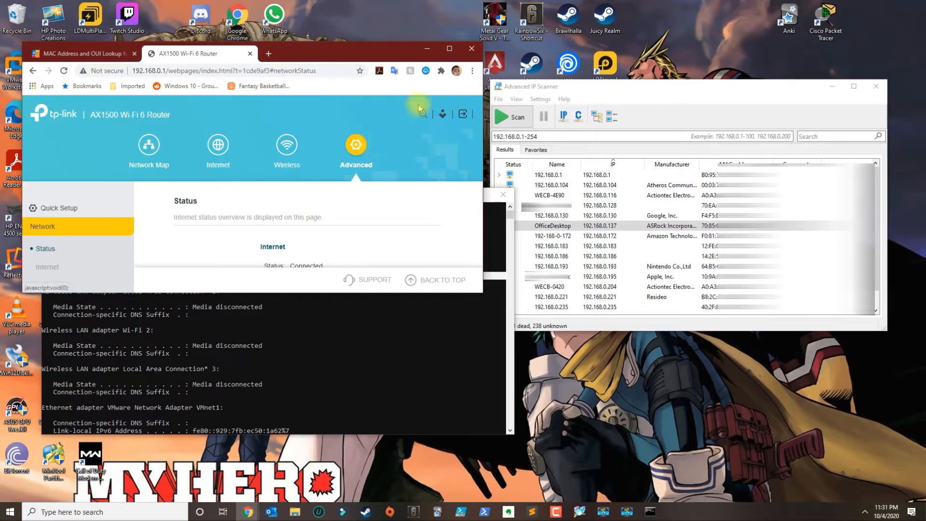
{"action": "scroll", "coordinate": [84, 222], "scroll_direction": "down", "scroll_amount": 1}
{"action": "scroll", "coordinate": [72, 224], "scroll_direction": "down", "scroll_amount": 3}
{"action": "scroll", "coordinate": [64, 222], "scroll_direction": "down", "scroll_amount": 1}
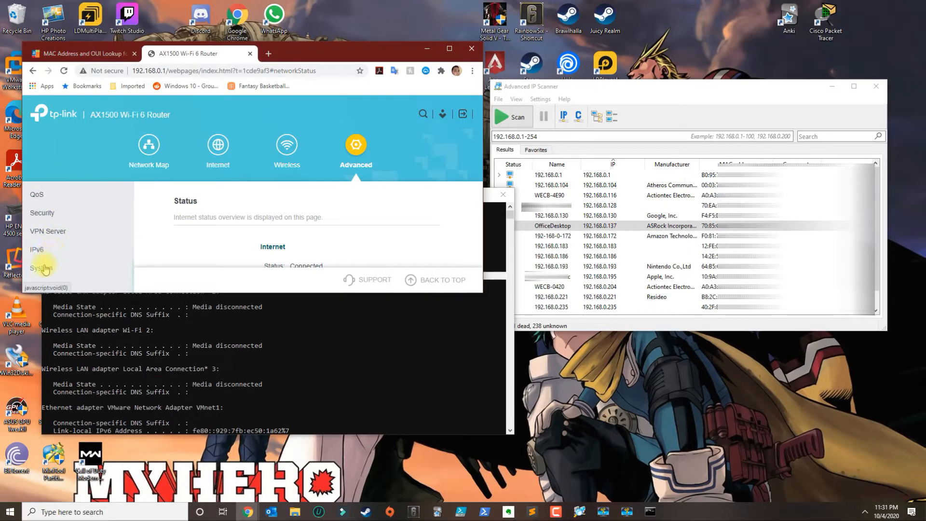
{"action": "scroll", "coordinate": [45, 269], "scroll_direction": "up", "scroll_amount": 3}
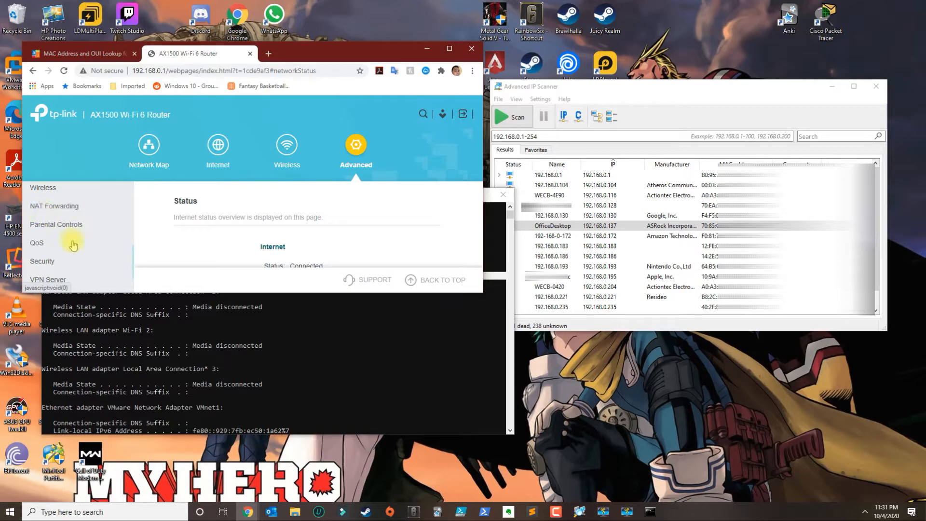
{"action": "scroll", "coordinate": [46, 217], "scroll_direction": "up", "scroll_amount": 1}
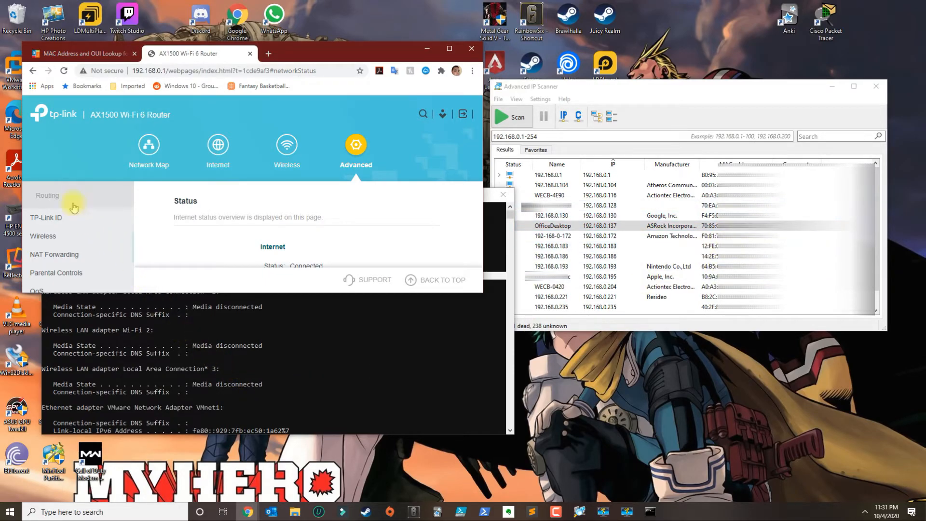
{"action": "scroll", "coordinate": [74, 207], "scroll_direction": "down", "scroll_amount": 1}
{"action": "scroll", "coordinate": [60, 208], "scroll_direction": "down", "scroll_amount": 1}
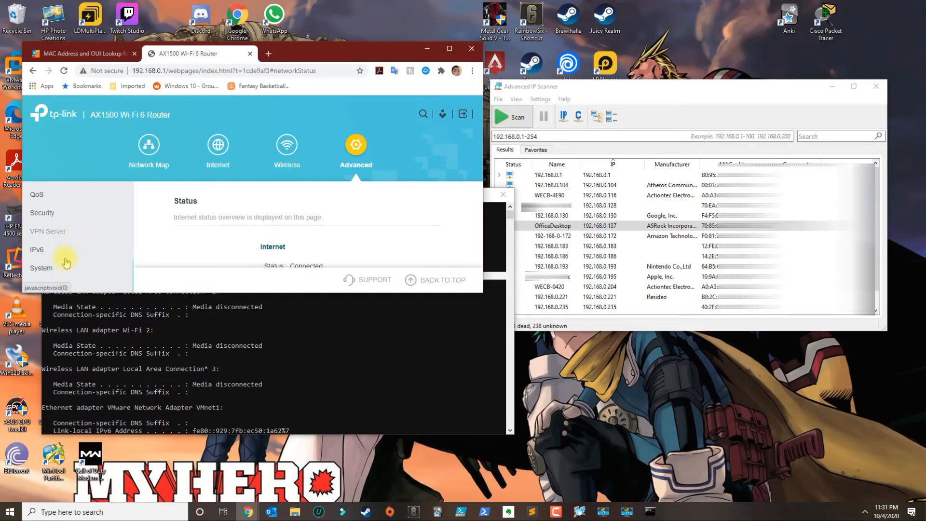
{"action": "scroll", "coordinate": [64, 258], "scroll_direction": "up", "scroll_amount": 1}
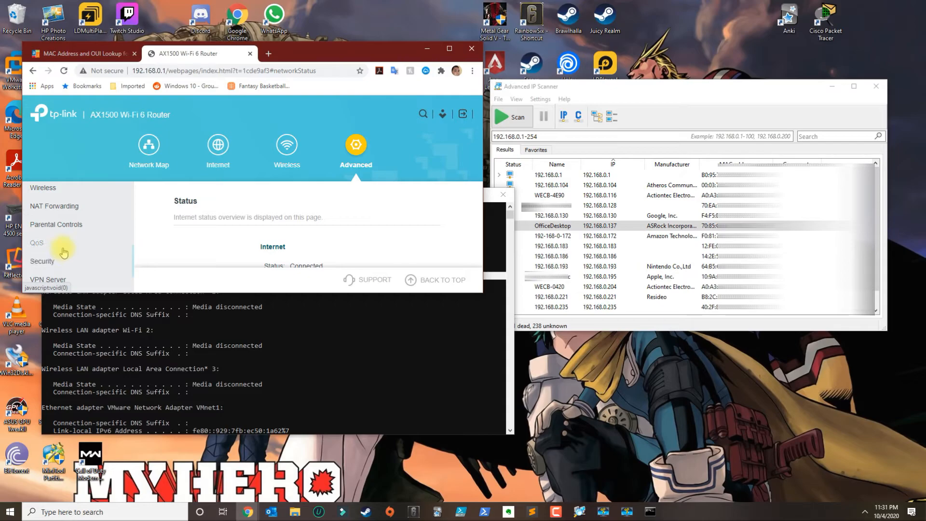